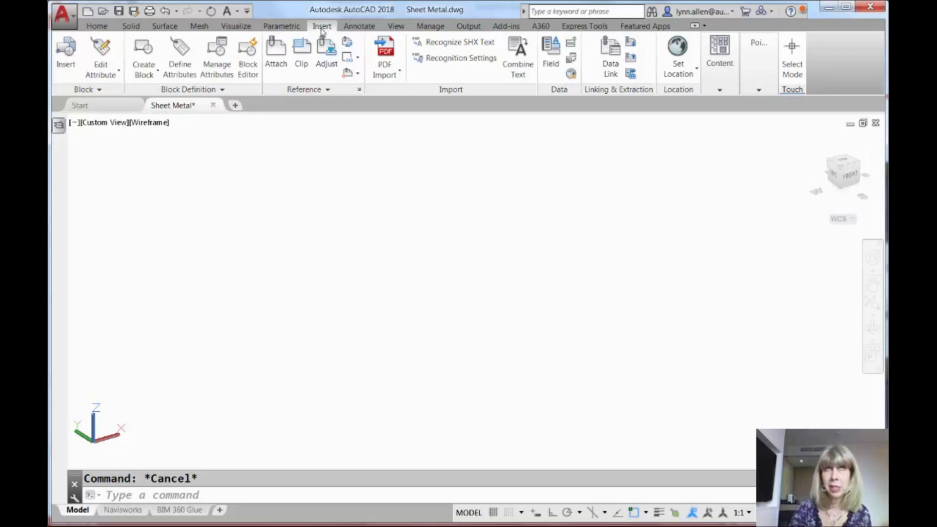
# Choose Steuart Tower Arch.nwd as the coordination model to attach
pyautogui.click(277, 64)
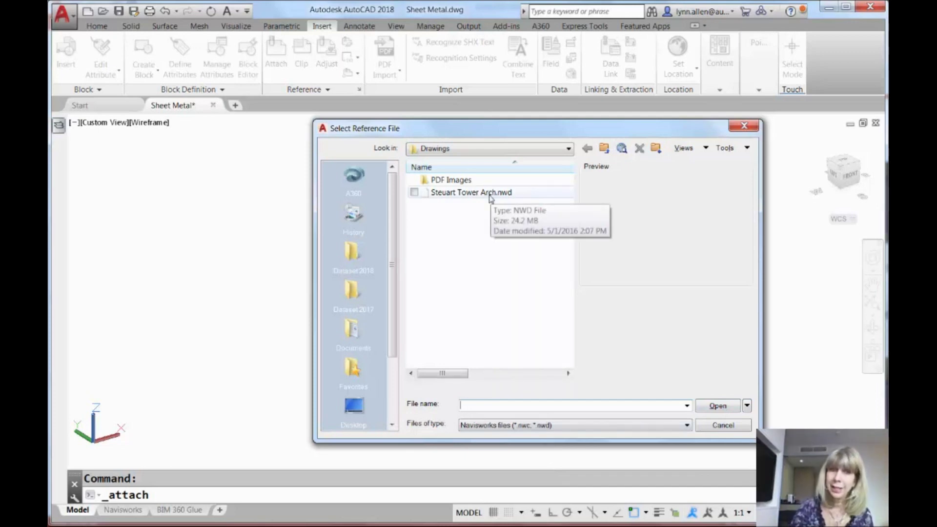
pyautogui.click(491, 194)
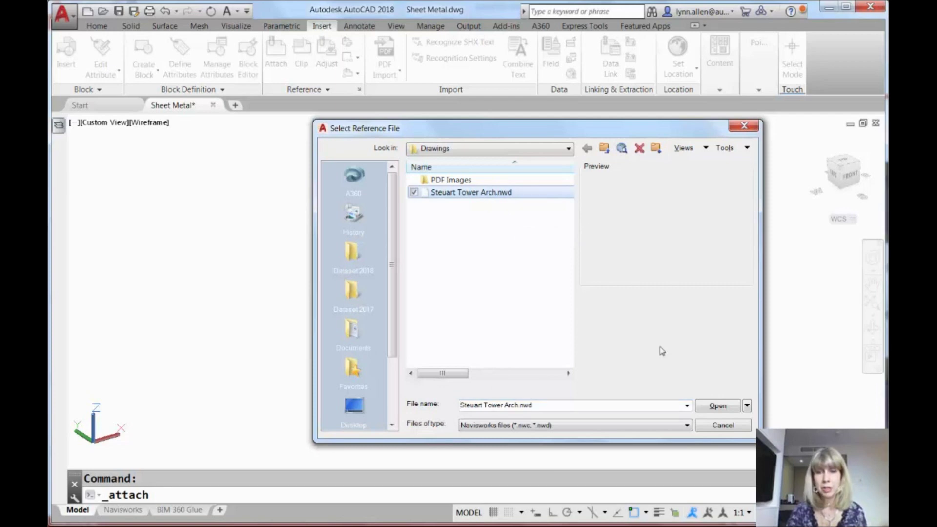
pyautogui.click(718, 406)
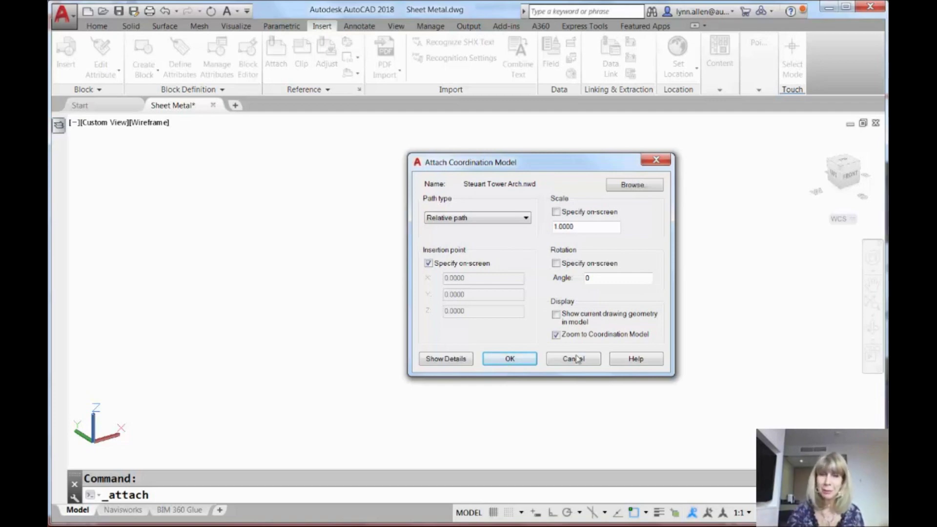
# Check the model's found path, accept the attach settings and insert it at the origin
pyautogui.click(453, 361)
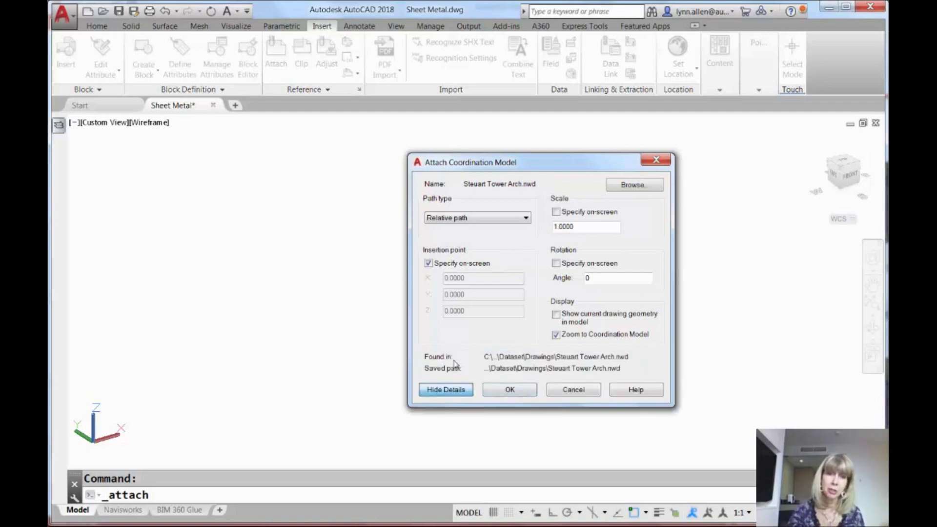
pyautogui.click(505, 390)
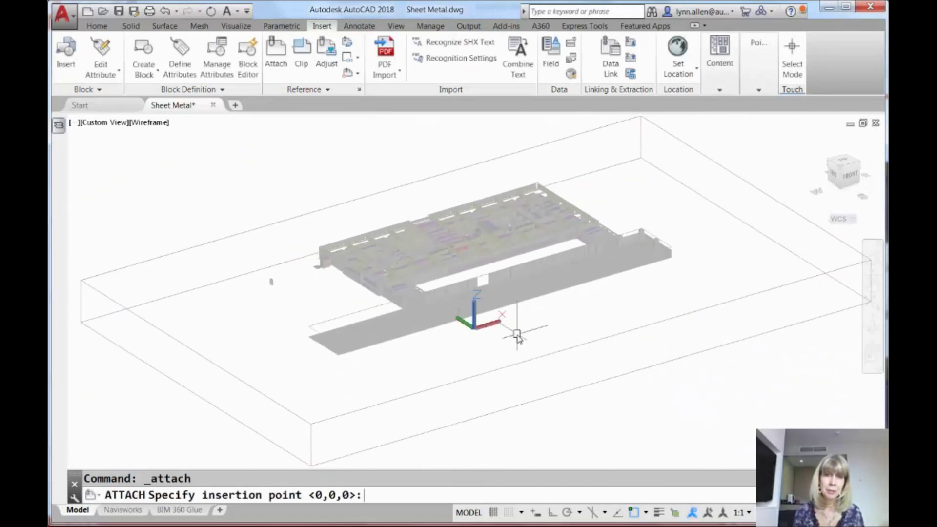
pyautogui.press('Return')
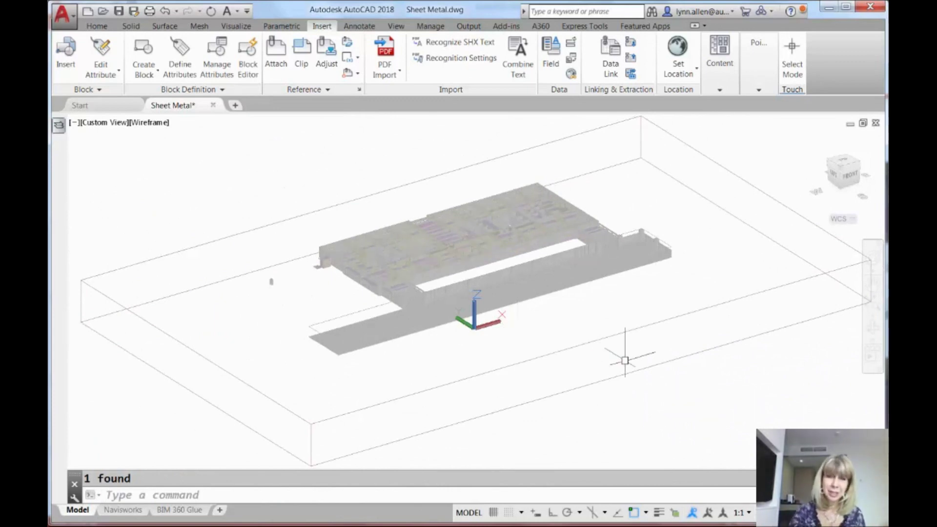
# Select the attached model and lower its colour fading from 61 to 12
pyautogui.click(611, 332)
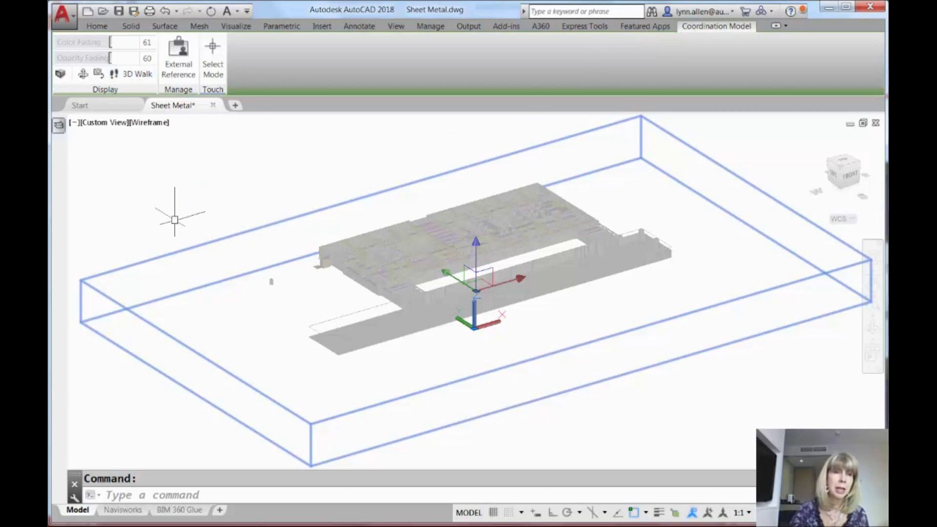
pyautogui.moveTo(110, 42); pyautogui.dragTo(67, 43)
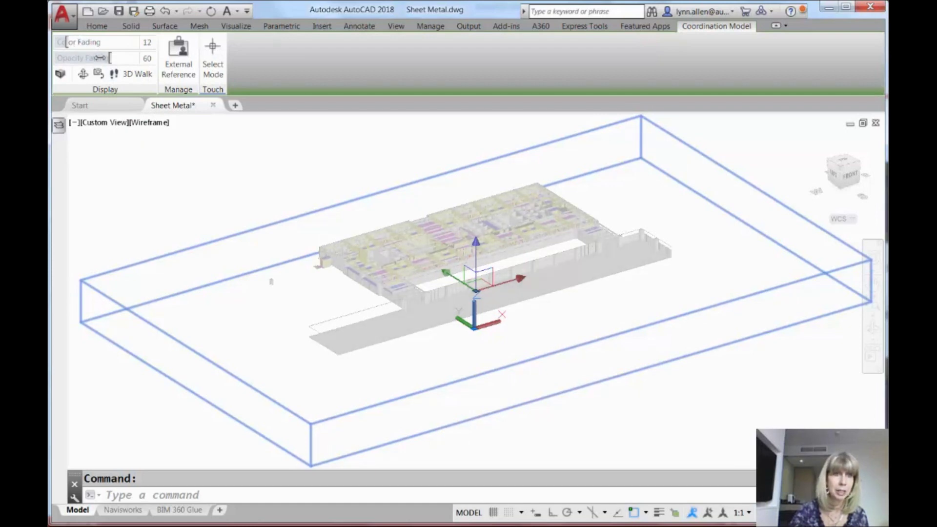
# Set opacity fading to 24 and orbit in close to the ceiling ductwork
pyautogui.moveTo(93, 58); pyautogui.dragTo(74, 57)
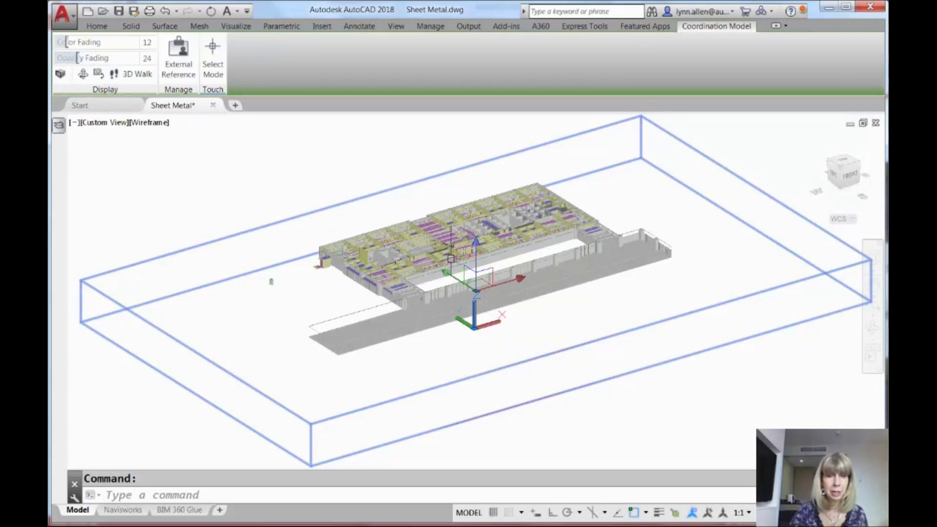
pyautogui.scroll(3, 476, 282)
pyautogui.scroll(3, 463, 268)
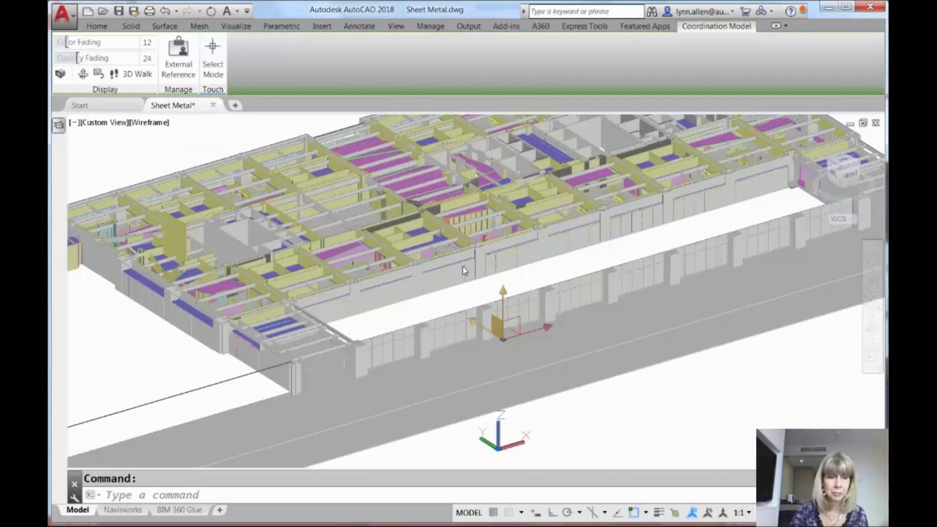
pyautogui.moveTo(456, 266)
pyautogui.keyDown('shift'); pyautogui.mouseDown(button='middle')
pyautogui.moveTo(496, 268)
pyautogui.moveTo(467, 252)
pyautogui.mouseUp(button='middle'); pyautogui.keyUp('shift')
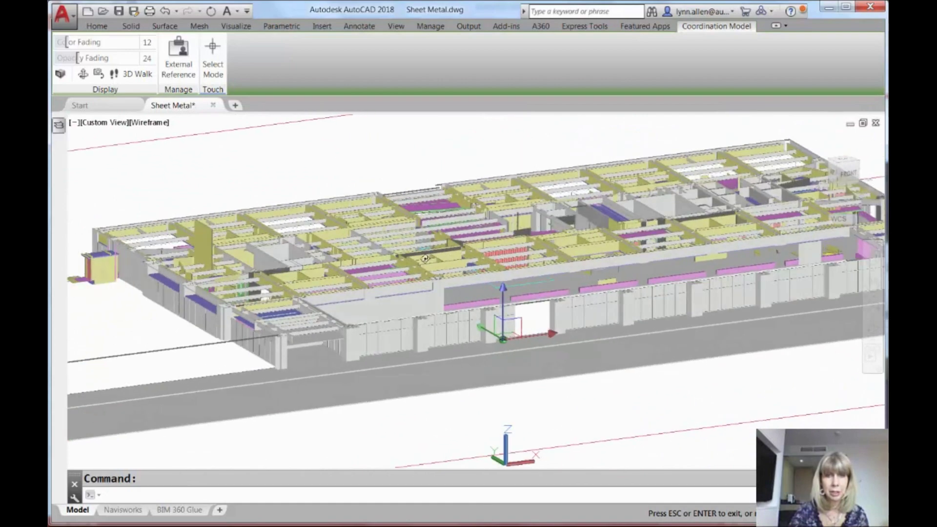
pyautogui.keyDown('shift'); pyautogui.moveTo(466, 252); pyautogui.dragTo(423, 259, button='middle'); pyautogui.keyUp('shift')
pyautogui.scroll(2, 425, 259)
pyautogui.scroll(3, 508, 251)
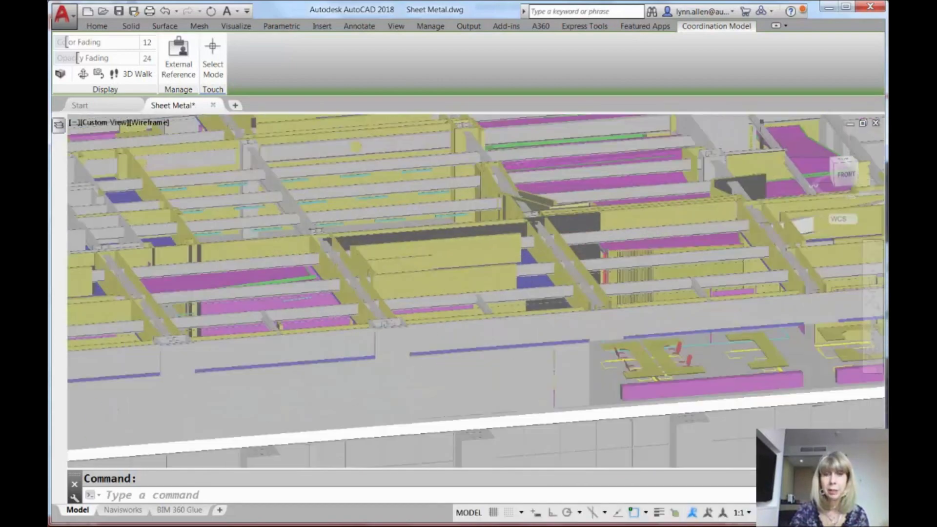
pyautogui.moveTo(508, 255)
pyautogui.keyDown('shift'); pyautogui.mouseDown(button='middle')
pyautogui.moveTo(588, 320)
pyautogui.moveTo(603, 320)
pyautogui.moveTo(594, 343)
pyautogui.mouseUp(button='middle'); pyautogui.keyUp('shift')
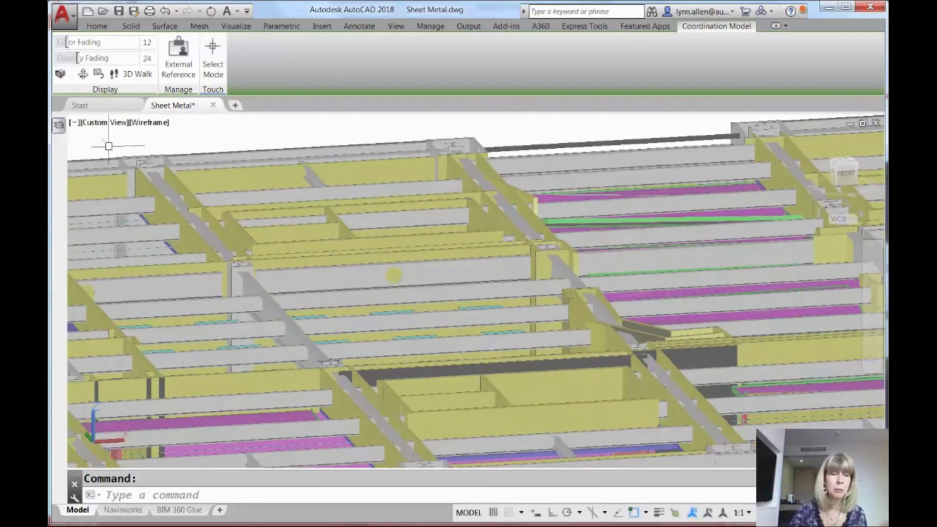
pyautogui.click(107, 125)
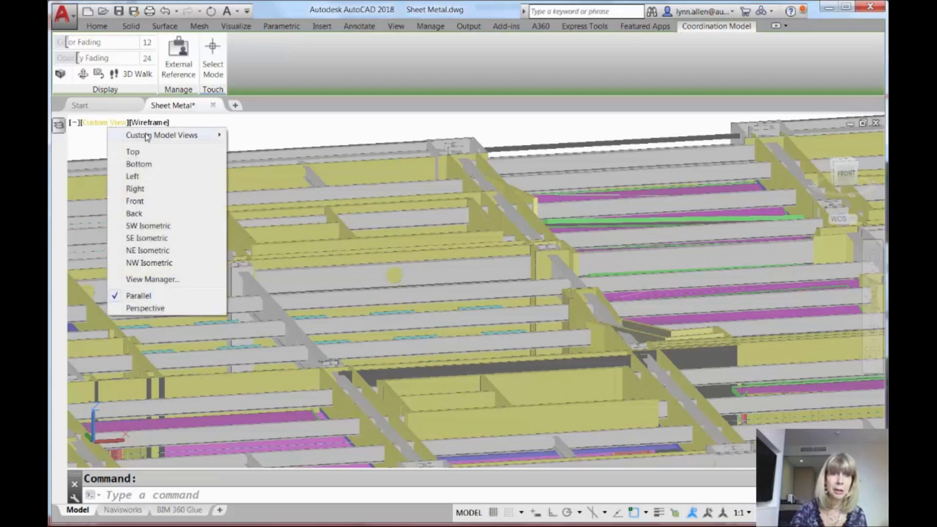
# Switch the viewport to the saved Duct custom model view
pyautogui.moveTo(162, 134)
pyautogui.click(249, 138)
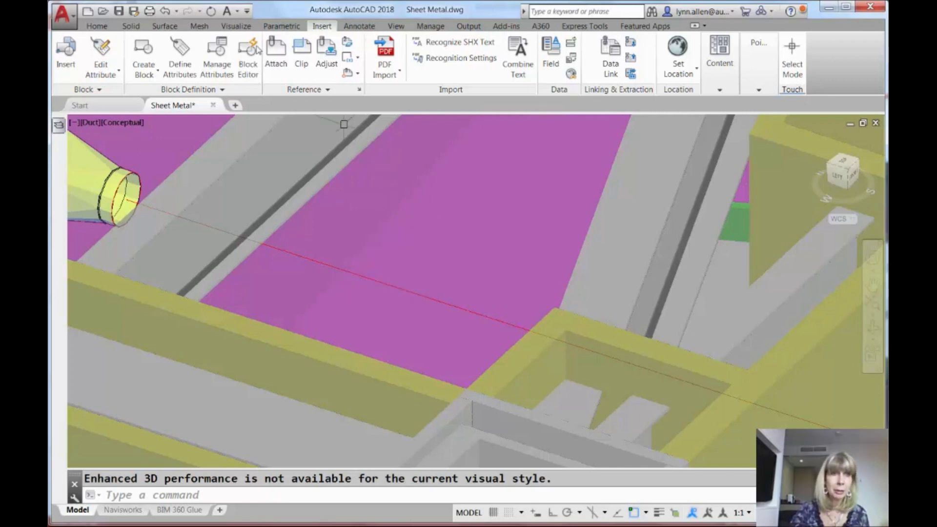
# Sweep the circle profile along the red path line into a round duct
pyautogui.click(130, 26)
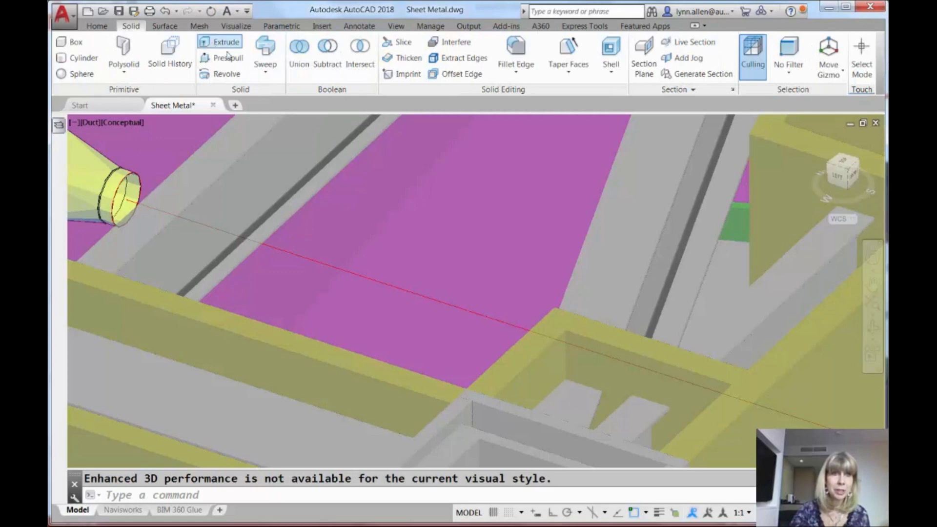
pyautogui.click(264, 50)
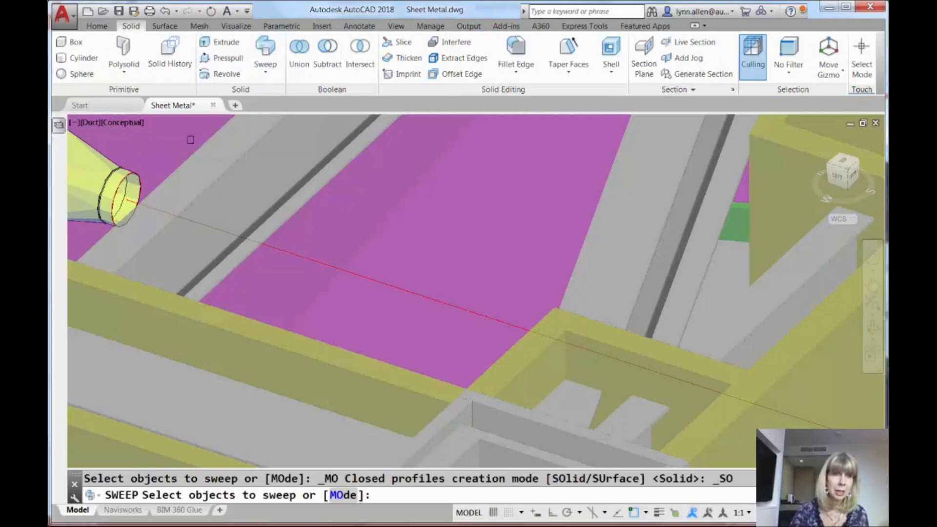
pyautogui.click(136, 176)
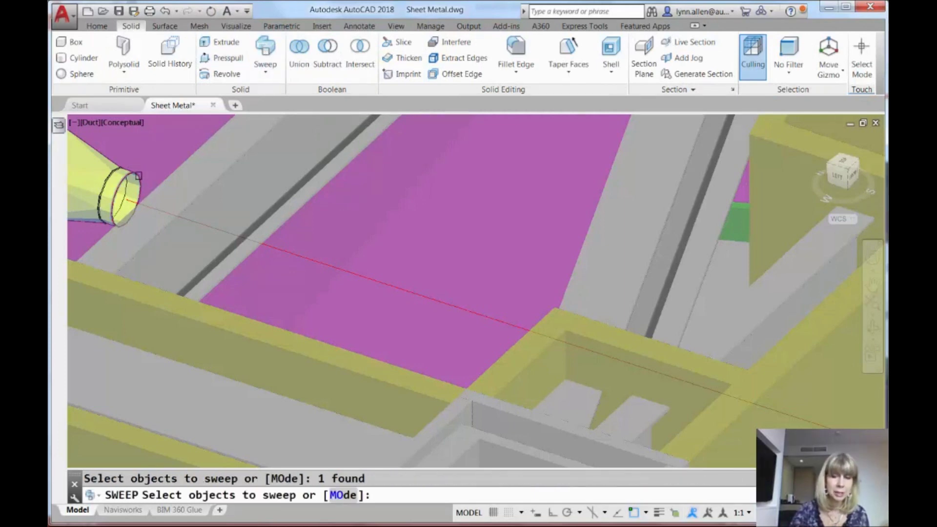
pyautogui.press('Return')
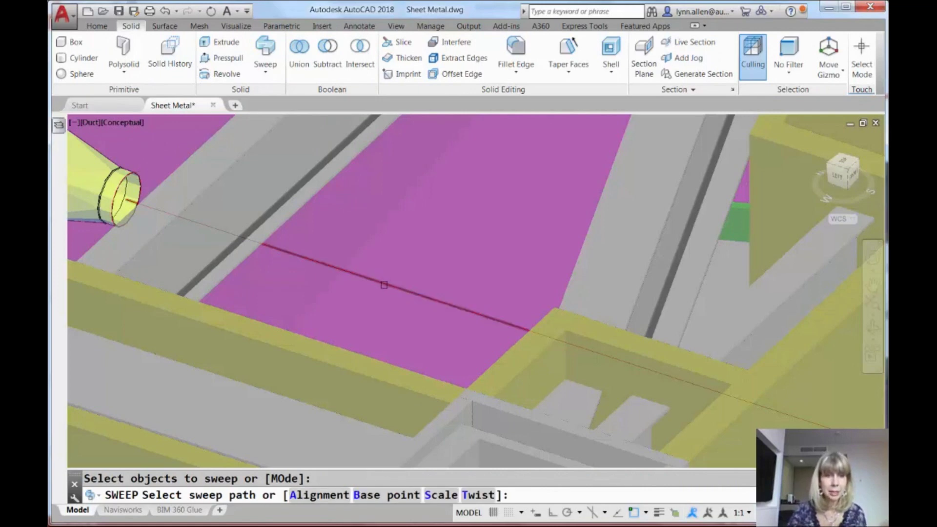
pyautogui.click(378, 286)
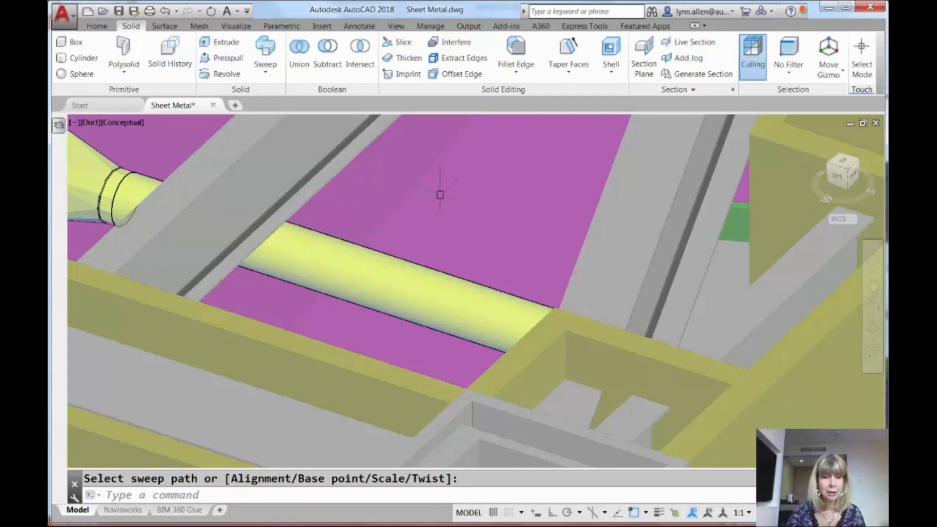
pyautogui.moveTo(430, 213)
pyautogui.keyDown('shift'); pyautogui.mouseDown(button='middle')
pyautogui.moveTo(377, 215)
pyautogui.moveTo(512, 209)
pyautogui.mouseUp(button='middle'); pyautogui.keyUp('shift')
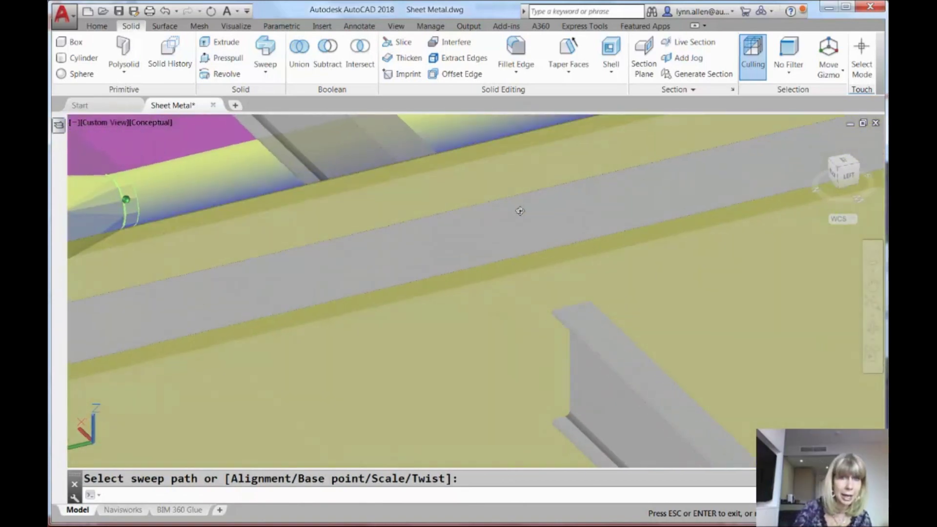
# Orbit around the new duct to inspect its surroundings
pyautogui.moveTo(520, 211)
pyautogui.keyDown('shift'); pyautogui.mouseDown(button='middle')
pyautogui.moveTo(311, 271)
pyautogui.moveTo(422, 296)
pyautogui.moveTo(381, 252)
pyautogui.moveTo(459, 243)
pyautogui.moveTo(395, 262)
pyautogui.moveTo(360, 260)
pyautogui.moveTo(383, 260)
pyautogui.mouseUp(button='middle'); pyautogui.keyUp('shift')
pyautogui.click(311, 272)
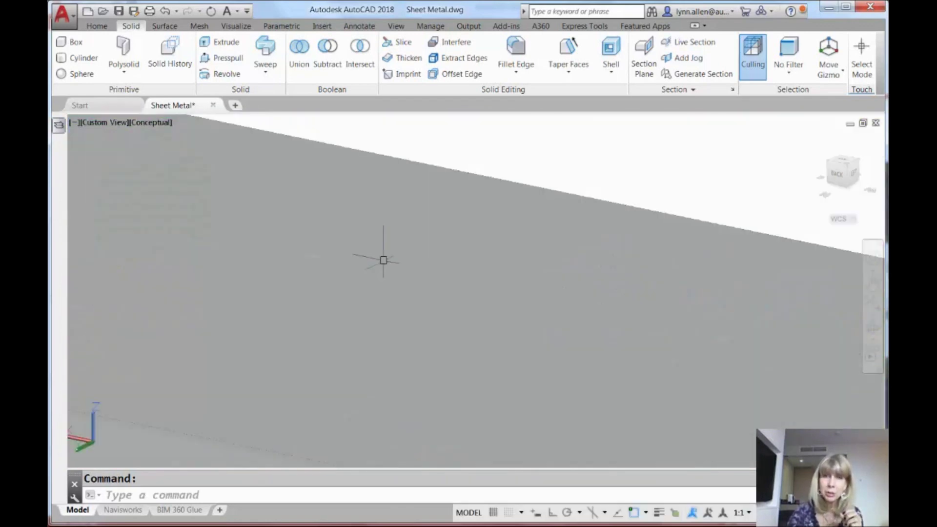
pyautogui.scroll(-2, 383, 260)
pyautogui.scroll(-2, 383, 260)
pyautogui.scroll(-2, 383, 261)
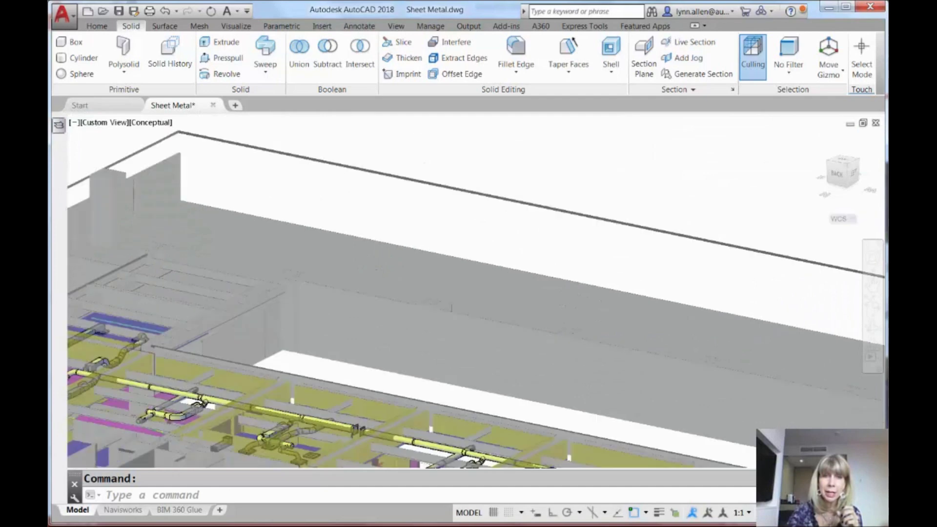
pyautogui.scroll(-2, 383, 260)
pyautogui.scroll(-2, 380, 265)
pyautogui.scroll(-2, 379, 265)
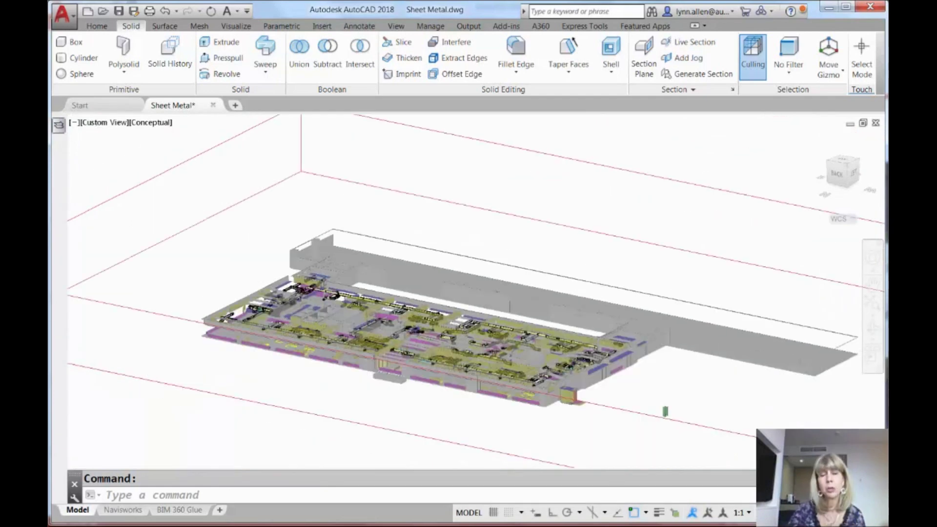